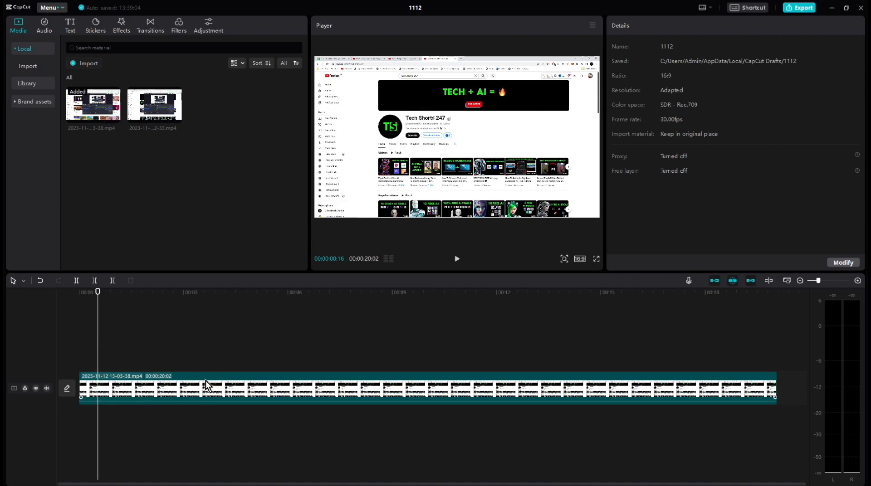
{"action": "left_click", "coordinate": [175, 396]}
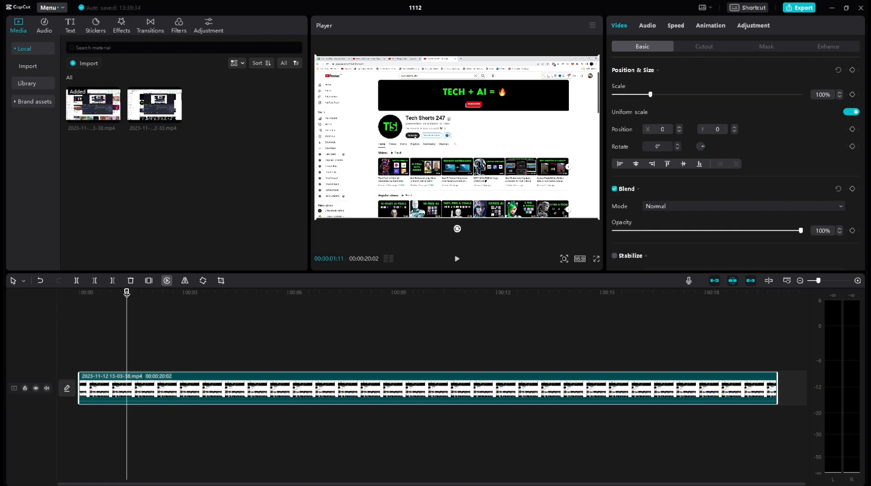
{"action": "left_click_drag", "start_coordinate": [126, 293], "coordinate": [160, 293]}
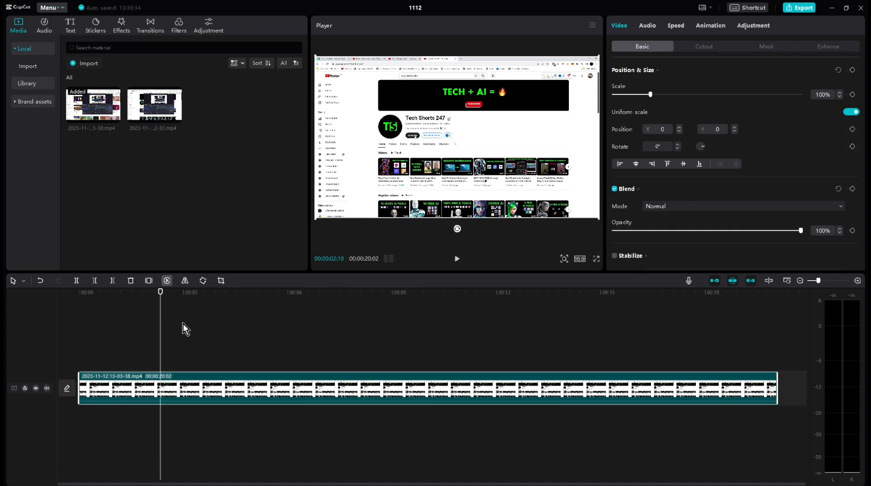
{"action": "left_click", "coordinate": [172, 297]}
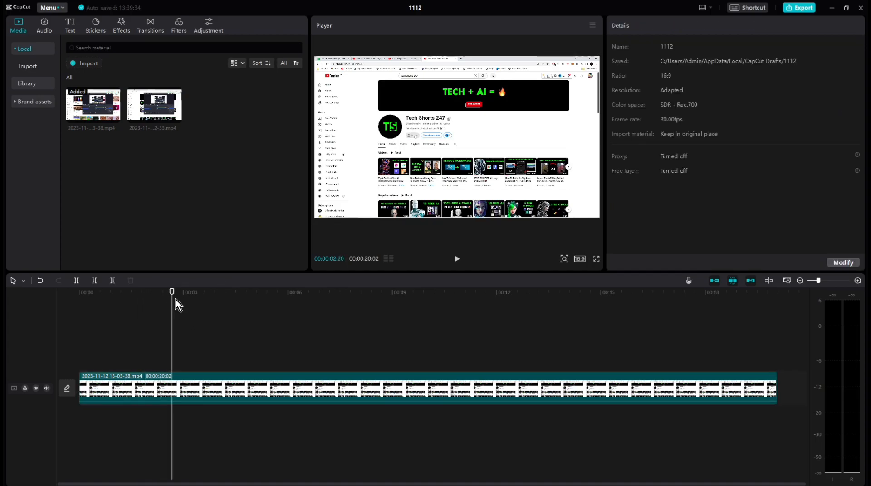
{"action": "left_click_drag", "start_coordinate": [172, 292], "coordinate": [159, 318]}
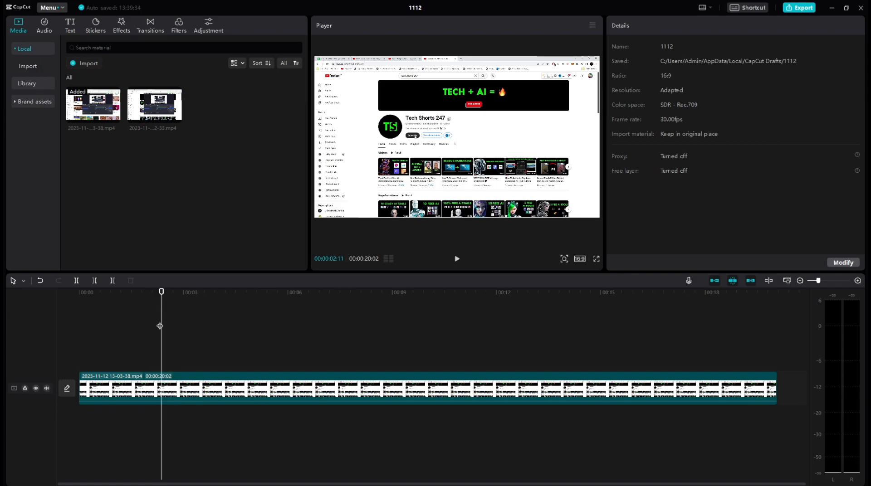
{"action": "left_click", "coordinate": [161, 394]}
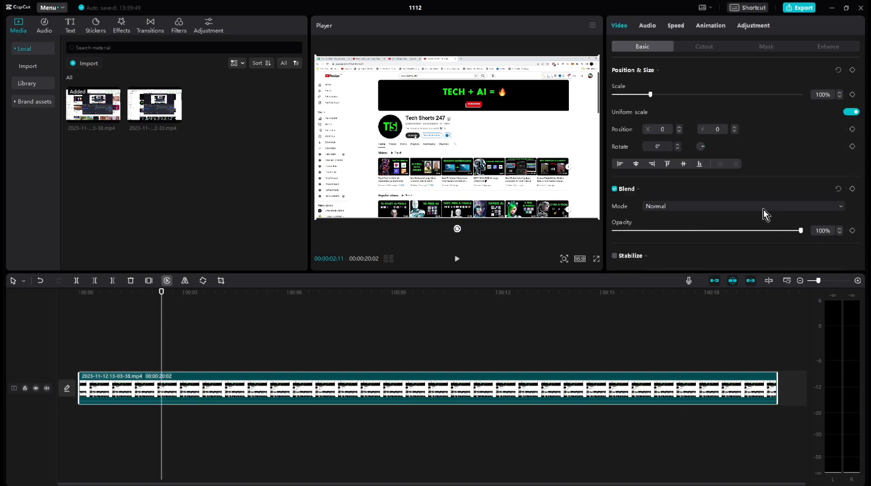
{"action": "left_click", "coordinate": [853, 95]}
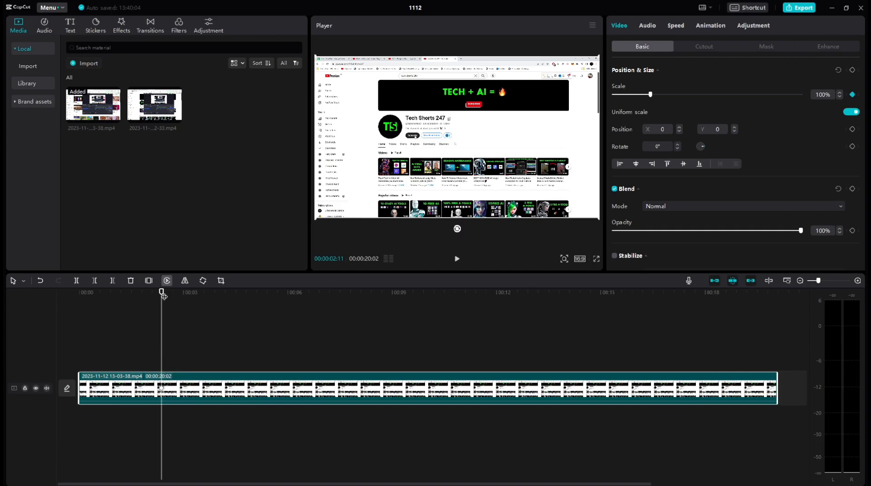
- Add a second Scale keyframe at 00:00:06:21 and set its scale to 173%
{"action": "left_click_drag", "start_coordinate": [163, 296], "coordinate": [312, 297]}
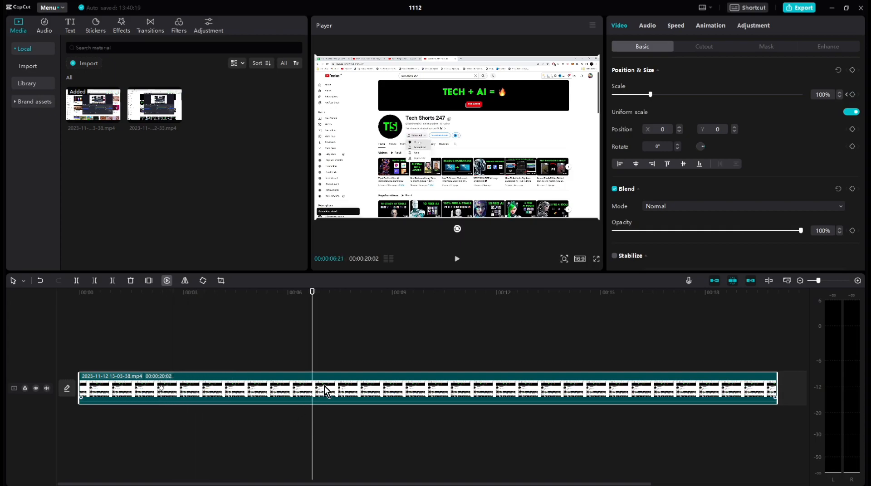
{"action": "left_click", "coordinate": [852, 95]}
{"action": "left_click", "coordinate": [161, 388]}
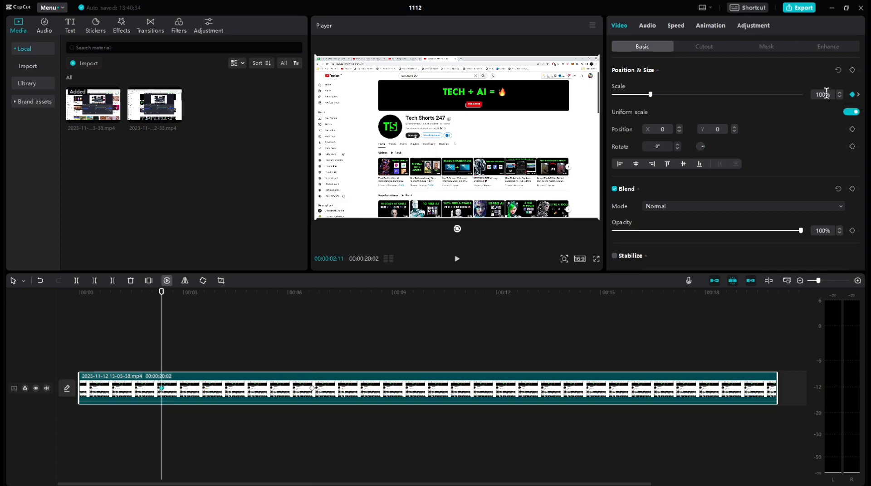
{"action": "left_click", "coordinate": [312, 388]}
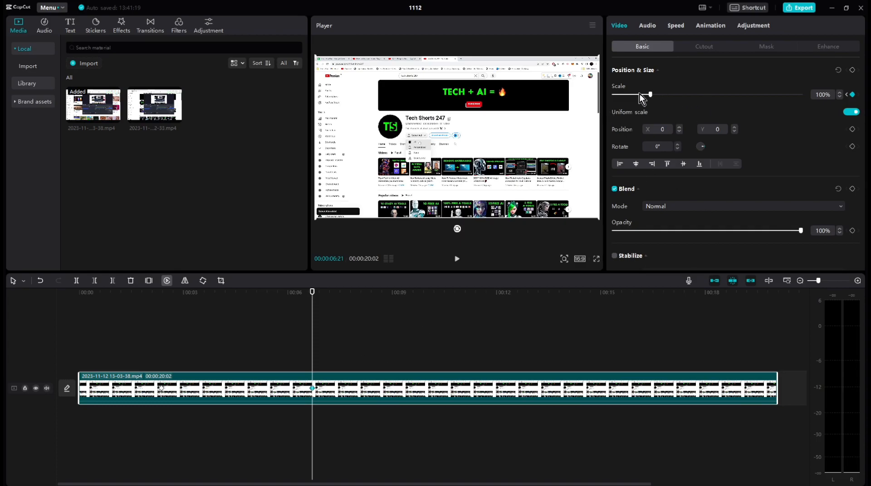
{"action": "left_click_drag", "start_coordinate": [651, 96], "coordinate": [679, 96]}
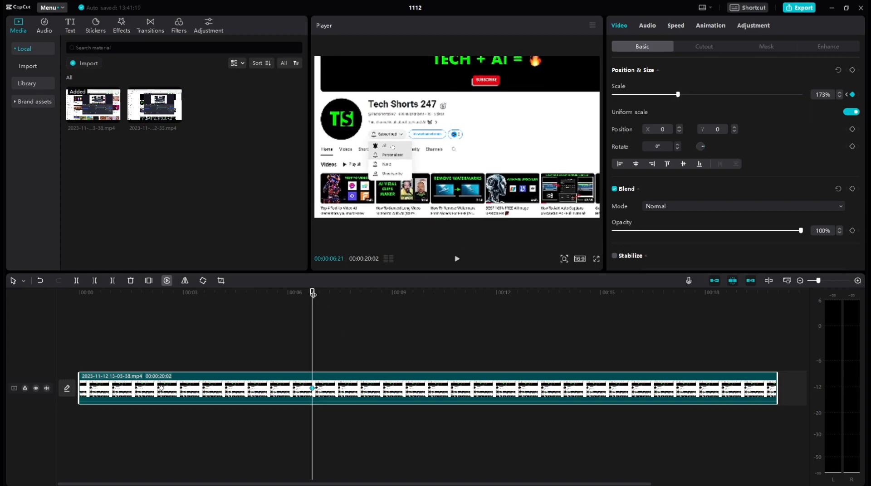
- Preview the zoom-in full screen from just before the first keyframe
{"action": "left_click_drag", "start_coordinate": [301, 290], "coordinate": [133, 320]}
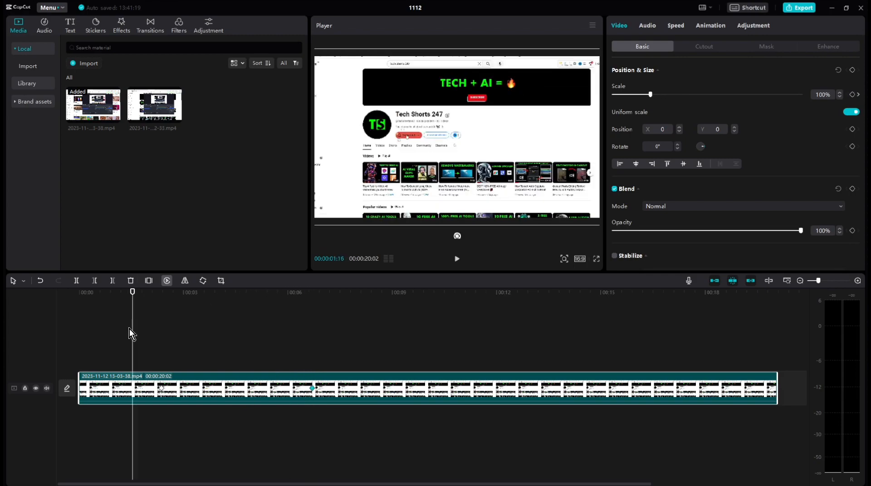
{"action": "key", "text": "space"}
{"action": "left_click", "coordinate": [596, 258]}
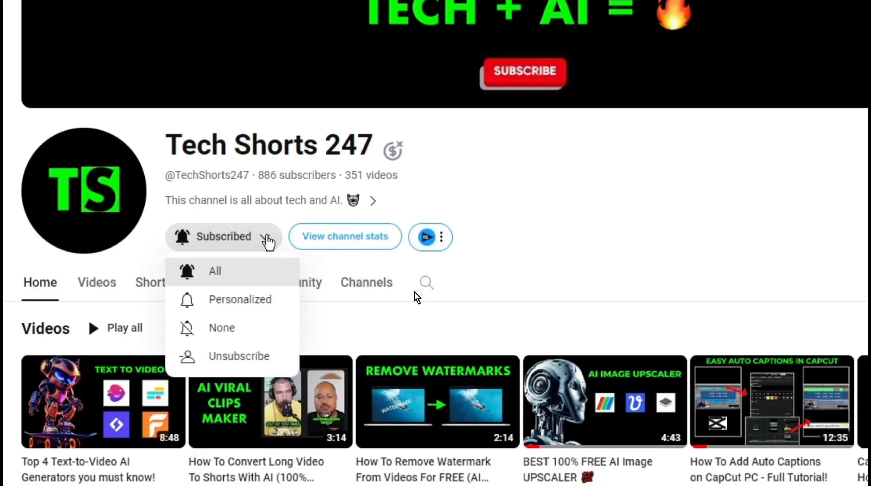
{"action": "key", "text": "Escape"}
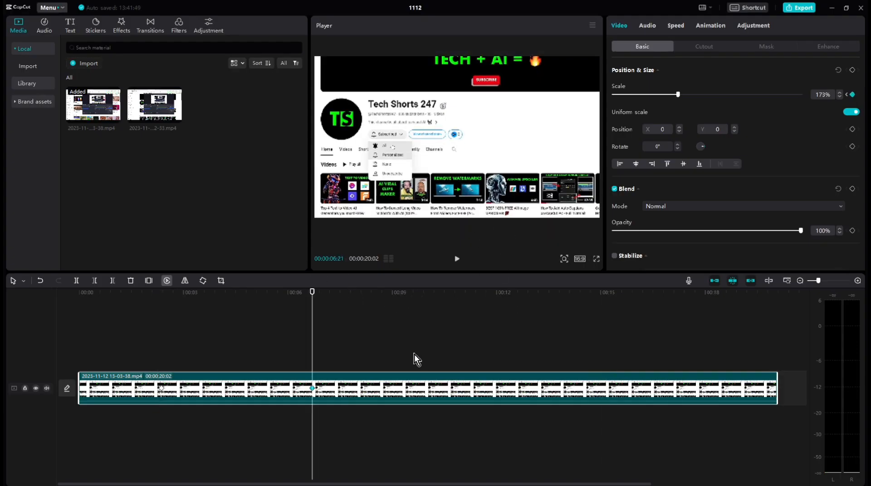
- Add a Scale keyframe at 00:00:09:10 and scale the clip back down to full frame
{"action": "left_click_drag", "start_coordinate": [313, 294], "coordinate": [404, 313]}
{"action": "left_click", "coordinate": [852, 94]}
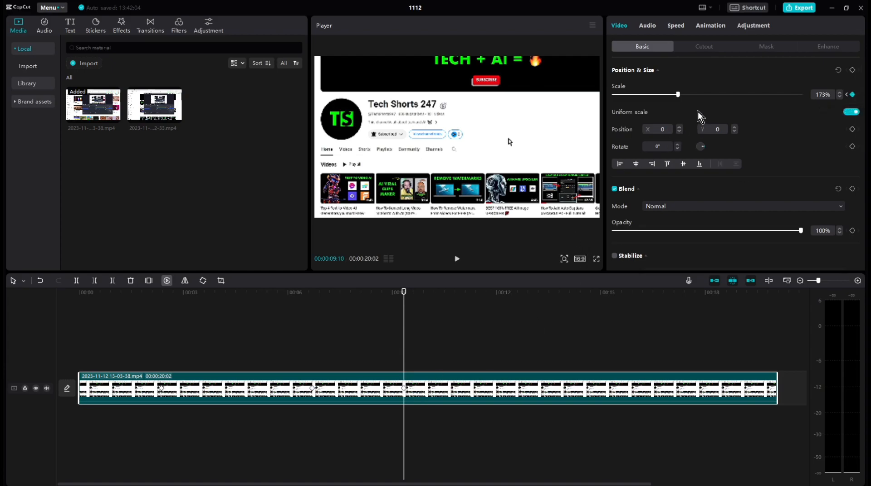
{"action": "left_click_drag", "start_coordinate": [676, 97], "coordinate": [656, 100]}
- Preview the complete zoom-in and zoom-out full screen, starting at about 00:00:01:17
{"action": "left_click", "coordinate": [455, 293]}
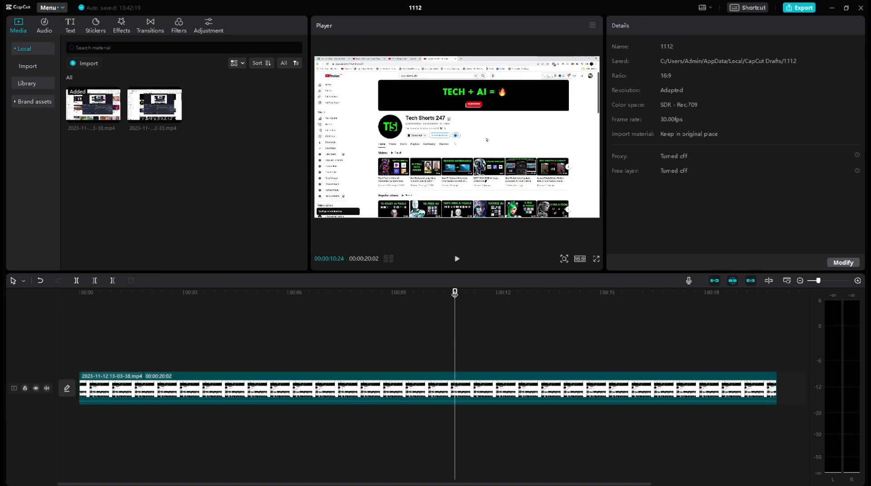
{"action": "left_click_drag", "start_coordinate": [454, 292], "coordinate": [133, 292]}
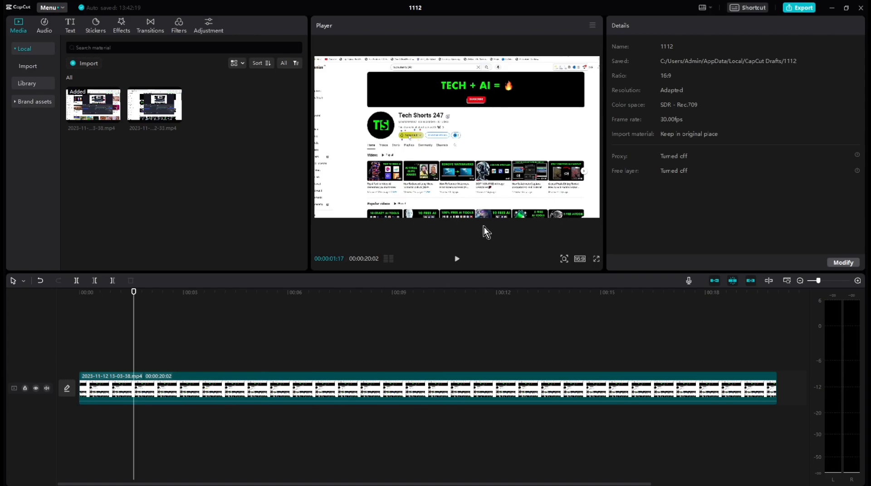
{"action": "left_click", "coordinate": [457, 259]}
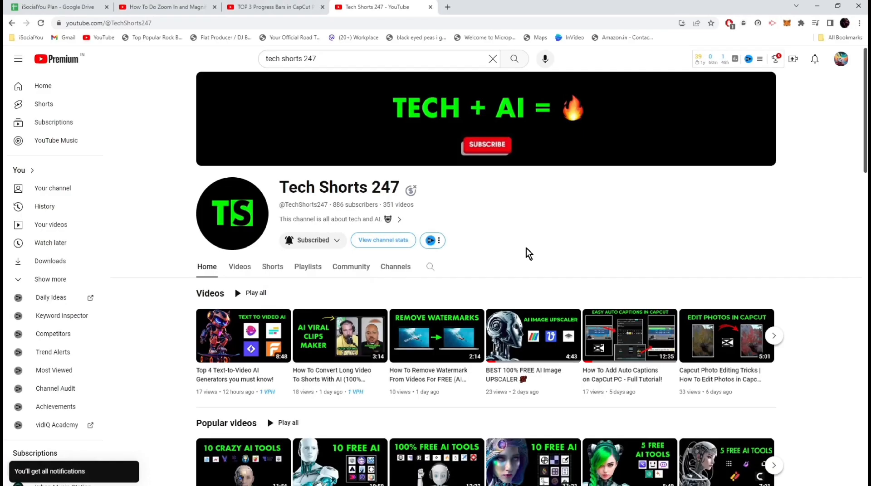
{"action": "key", "text": "Escape"}
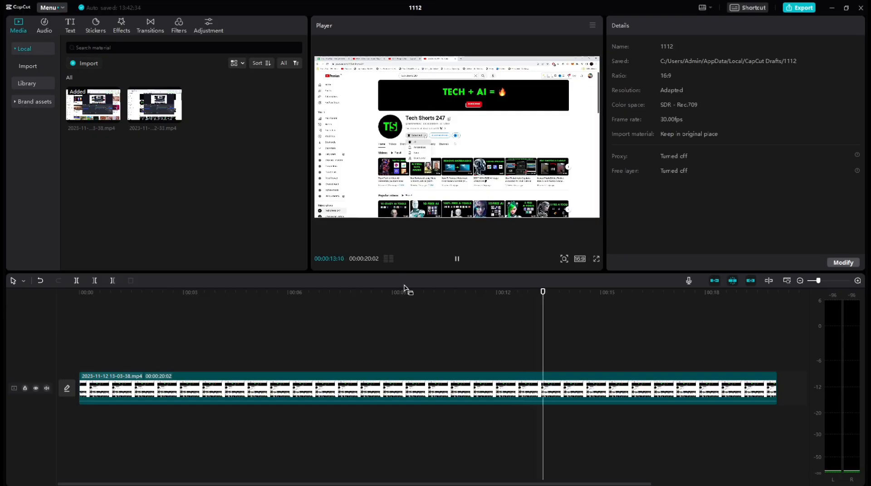
{"action": "left_click", "coordinate": [457, 261]}
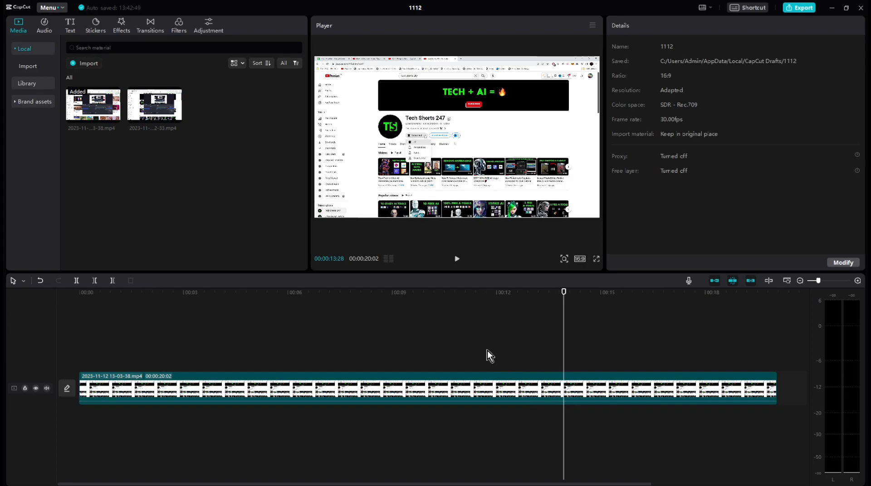
- Add an intermediate Scale keyframe at 00:00:04:29 and raise the clip's scale slightly there
{"action": "left_click", "coordinate": [263, 386]}
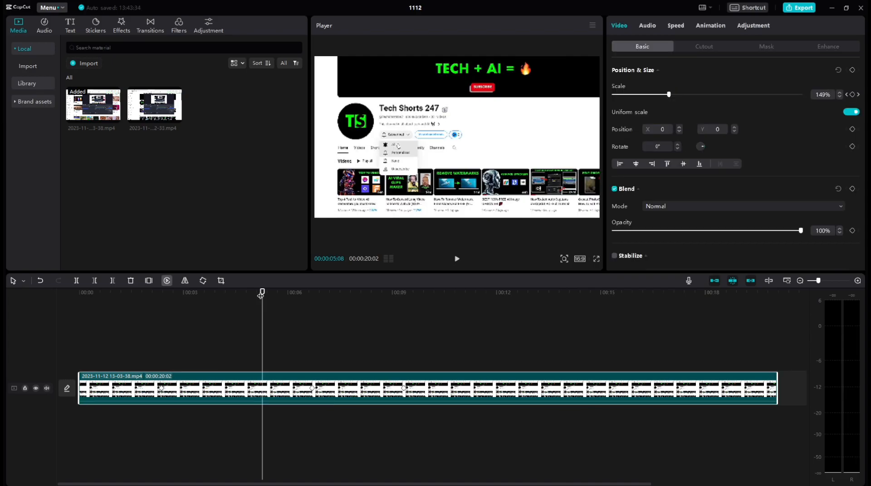
{"action": "left_click_drag", "start_coordinate": [262, 319], "coordinate": [252, 381]}
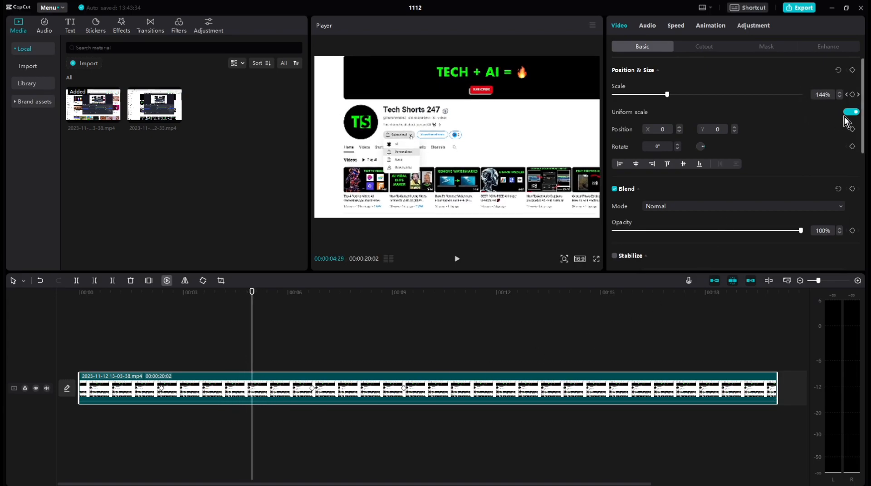
{"action": "left_click", "coordinate": [852, 94]}
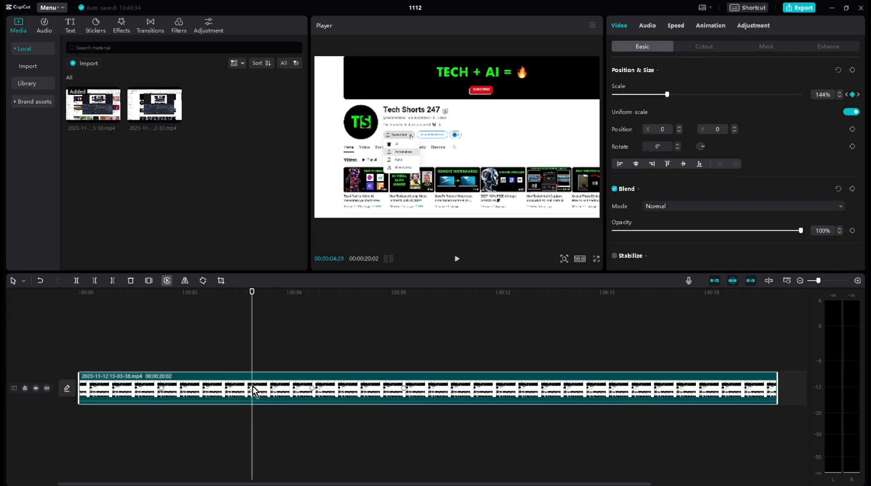
{"action": "left_click", "coordinate": [312, 388]}
{"action": "left_click", "coordinate": [252, 390]}
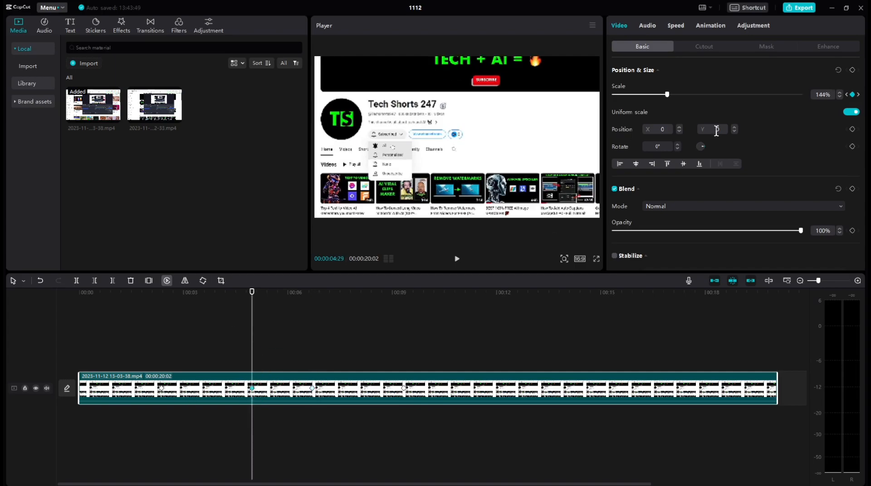
{"action": "left_click_drag", "start_coordinate": [667, 94], "coordinate": [673, 95]}
- Increase the clip's scale at 00:00:06:12 and enlarge it further at the 00:00:06:21 keyframe
{"action": "left_click", "coordinate": [302, 294]}
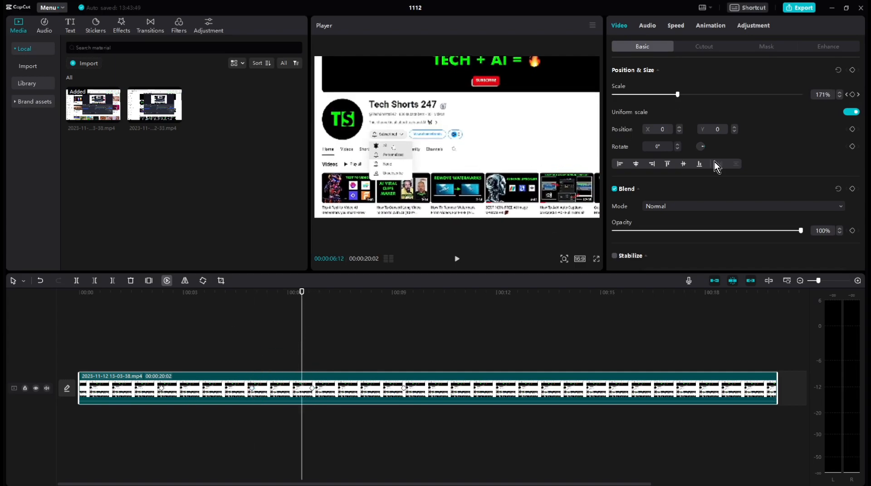
{"action": "left_click", "coordinate": [684, 94]}
{"action": "left_click", "coordinate": [312, 388]}
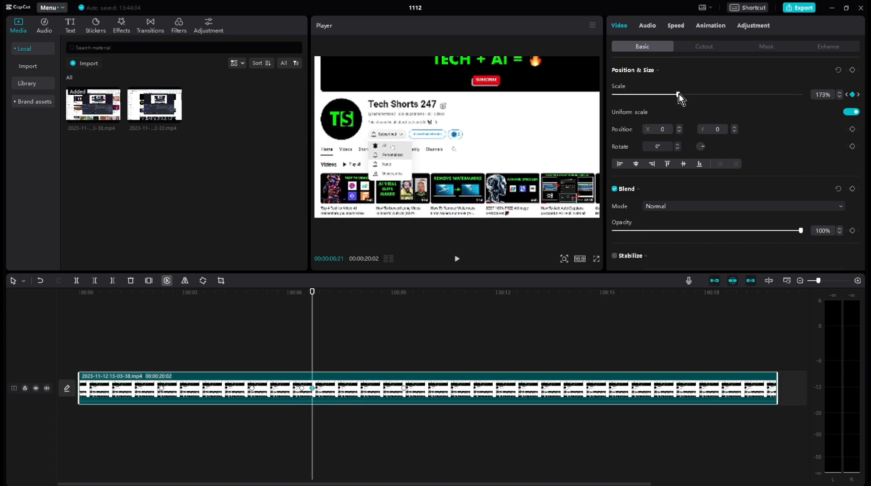
{"action": "left_click_drag", "start_coordinate": [678, 95], "coordinate": [697, 95]}
- Preview the revised zoom full screen from the start of the timeline
{"action": "left_click", "coordinate": [390, 347]}
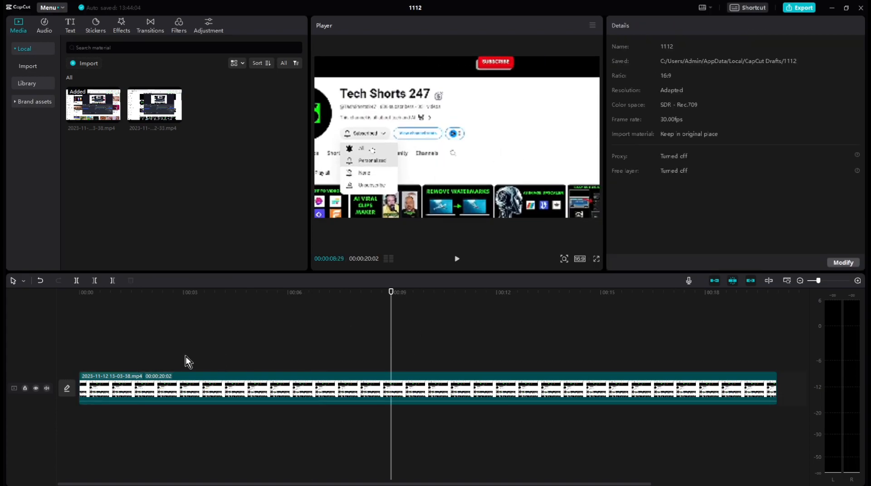
{"action": "left_click", "coordinate": [72, 347]}
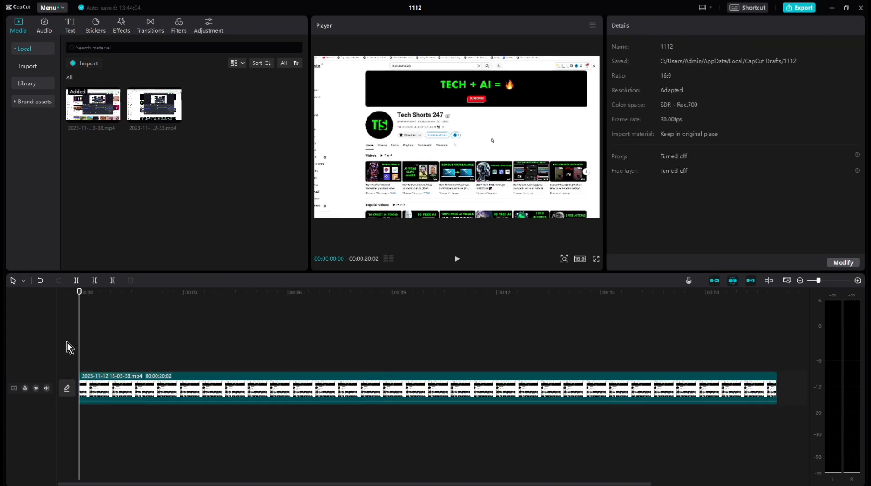
{"action": "left_click", "coordinate": [596, 260]}
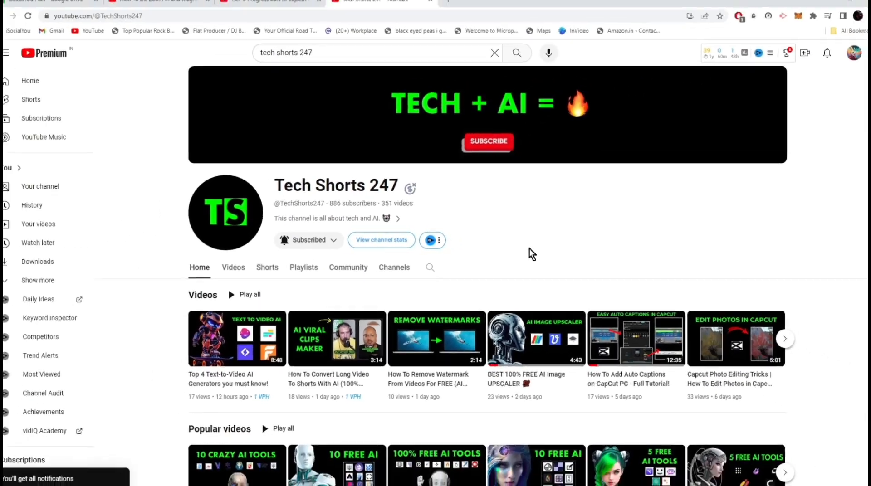
{"action": "key", "text": "Escape"}
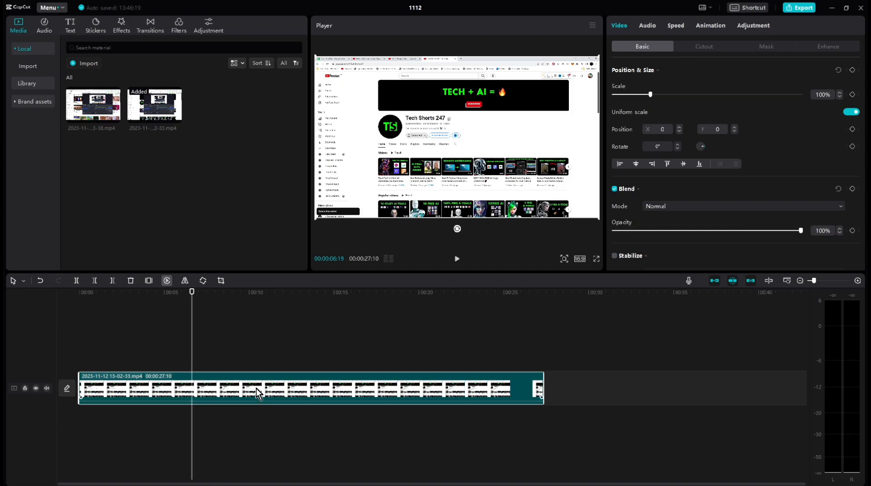
{"action": "key", "text": "ctrl+v"}
{"action": "left_click_drag", "start_coordinate": [305, 352], "coordinate": [198, 350]}
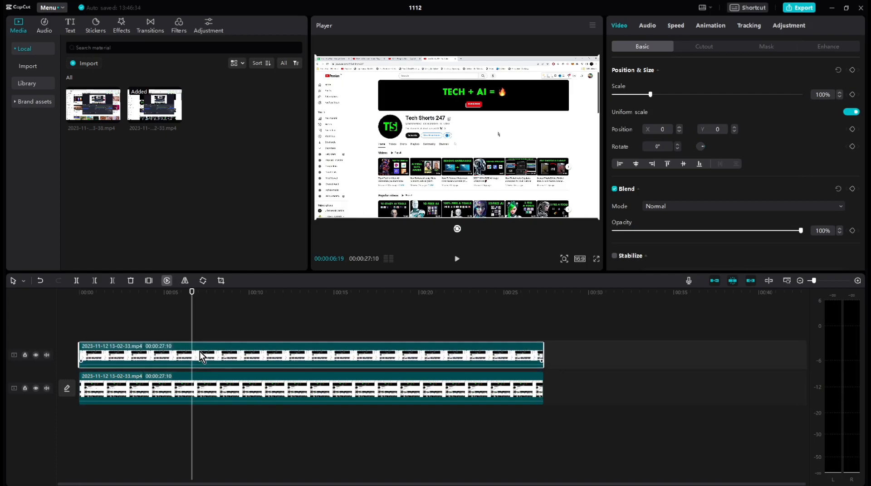
{"action": "left_click", "coordinate": [318, 423]}
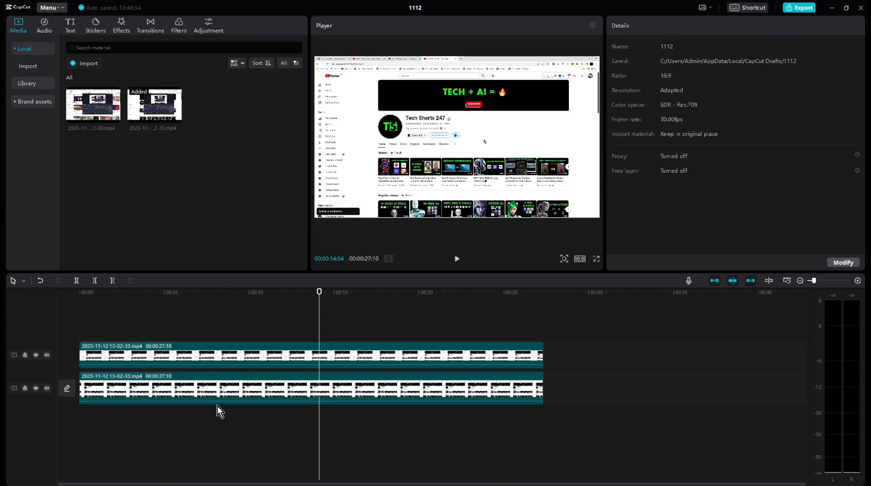
- Hide the lower video track and select the duplicated clip on the upper track
{"action": "left_click", "coordinate": [233, 356]}
{"action": "left_click", "coordinate": [226, 385]}
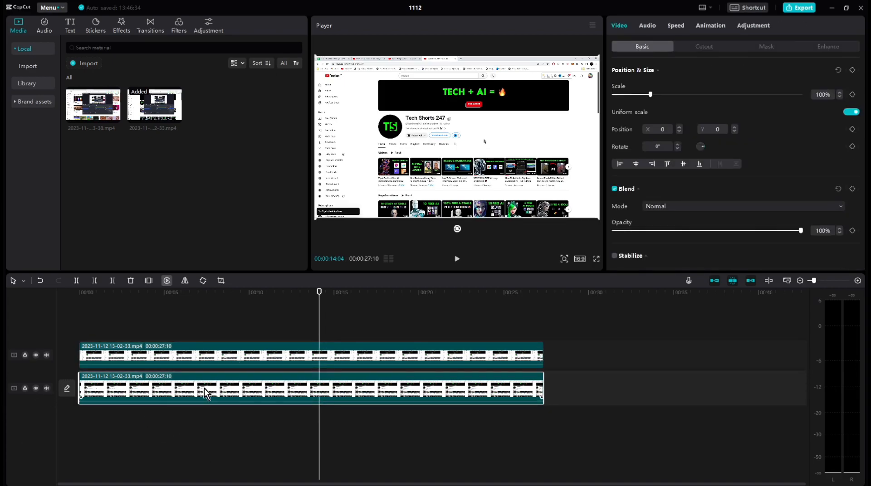
{"action": "left_click", "coordinate": [34, 388]}
{"action": "left_click", "coordinate": [203, 363]}
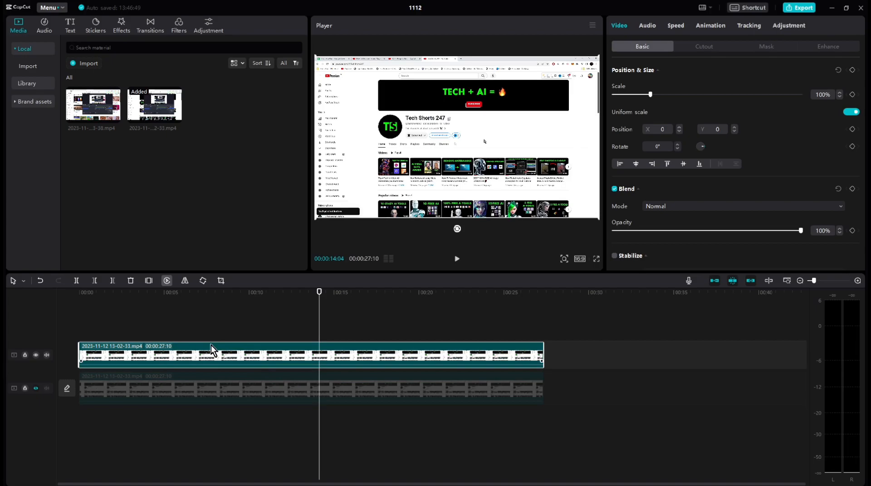
- Add a scale keyframe to the upper clip at 00:00:06:01
{"action": "left_click_drag", "start_coordinate": [323, 293], "coordinate": [146, 292]}
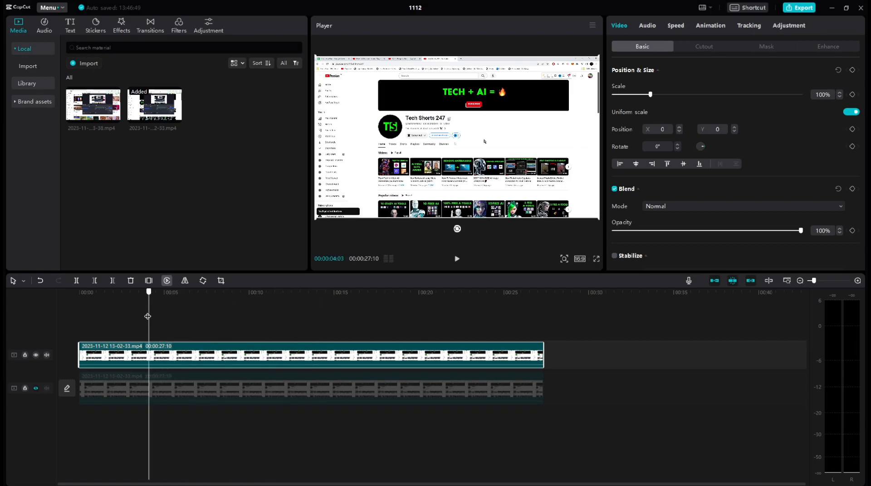
{"action": "left_click", "coordinate": [182, 348]}
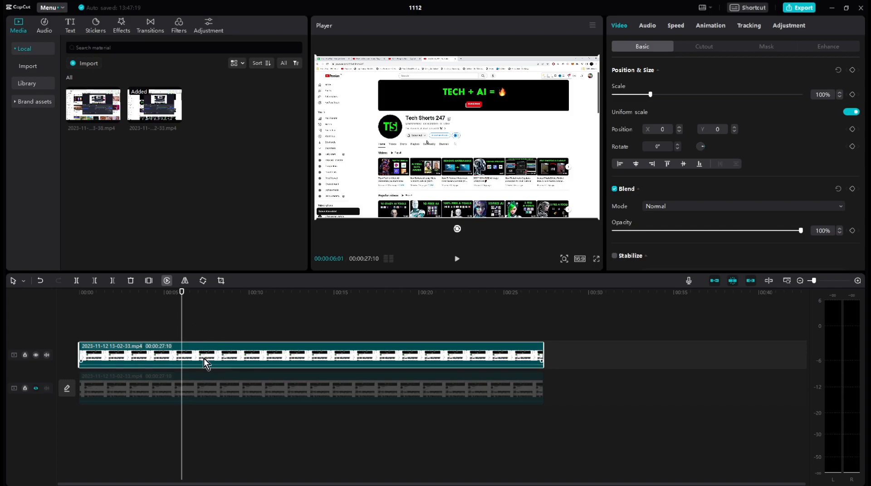
{"action": "left_click", "coordinate": [852, 94]}
- Add another scale keyframe to the upper clip at 00:00:08:26
{"action": "key", "text": "Right"}
{"action": "key", "text": "Right"}
{"action": "key", "text": "Right"}
{"action": "key", "text": "Right"}
{"action": "key", "text": "Right"}
{"action": "key", "text": "Right"}
{"action": "key", "text": "Right"}
{"action": "key", "text": "Right"}
{"action": "key", "text": "Right"}
{"action": "key", "text": "Right"}
{"action": "key", "text": "Right"}
{"action": "key", "text": "Right"}
{"action": "key", "text": "Right"}
{"action": "key", "text": "Right"}
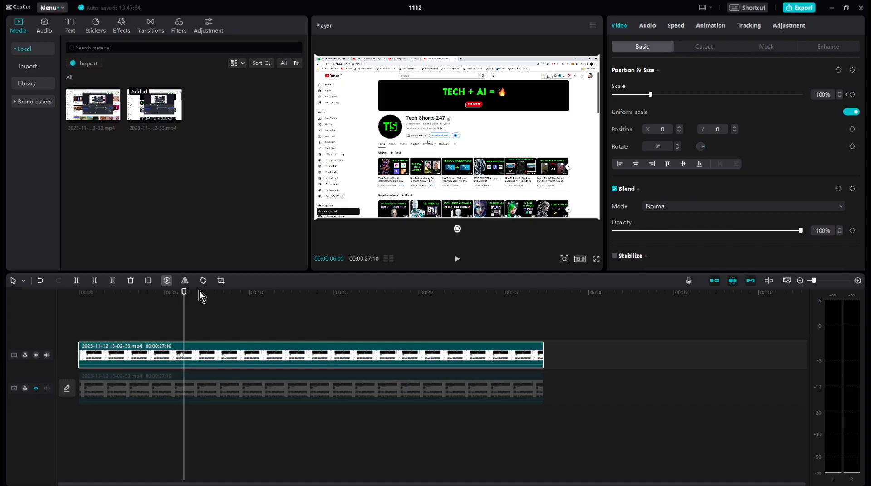
{"action": "key", "text": "Right"}
{"action": "key", "text": "Right"}
{"action": "key", "text": "Right"}
{"action": "key", "text": "Right"}
{"action": "key", "text": "Right"}
{"action": "key", "text": "Right"}
{"action": "key", "text": "Right"}
{"action": "key", "text": "Right"}
{"action": "key", "text": "Right"}
{"action": "key", "text": "Right"}
{"action": "key", "text": "Right"}
{"action": "key", "text": "Right"}
{"action": "key", "text": "Right"}
{"action": "key", "text": "Right"}
{"action": "key", "text": "Right"}
{"action": "key", "text": "Right"}
{"action": "key", "text": "Right"}
{"action": "key", "text": "Right"}
{"action": "key", "text": "Right"}
{"action": "key", "text": "Right"}
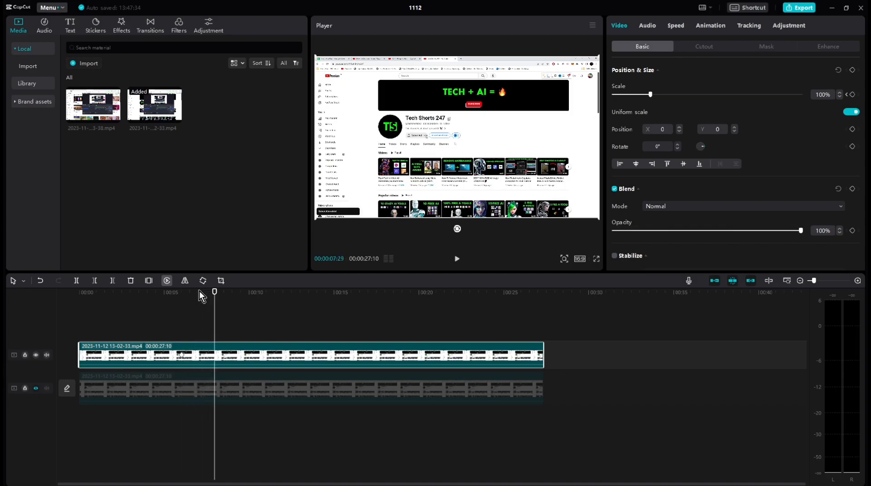
{"action": "key", "text": "Right"}
{"action": "key", "text": "Right"}
{"action": "key", "text": "Right"}
{"action": "key", "text": "Right"}
{"action": "key", "text": "Right"}
{"action": "key", "text": "Right"}
{"action": "key", "text": "Right"}
{"action": "key", "text": "Right"}
{"action": "key", "text": "Right"}
{"action": "key", "text": "Right"}
{"action": "key", "text": "Right"}
{"action": "key", "text": "Right"}
{"action": "left_click", "coordinate": [852, 94]}
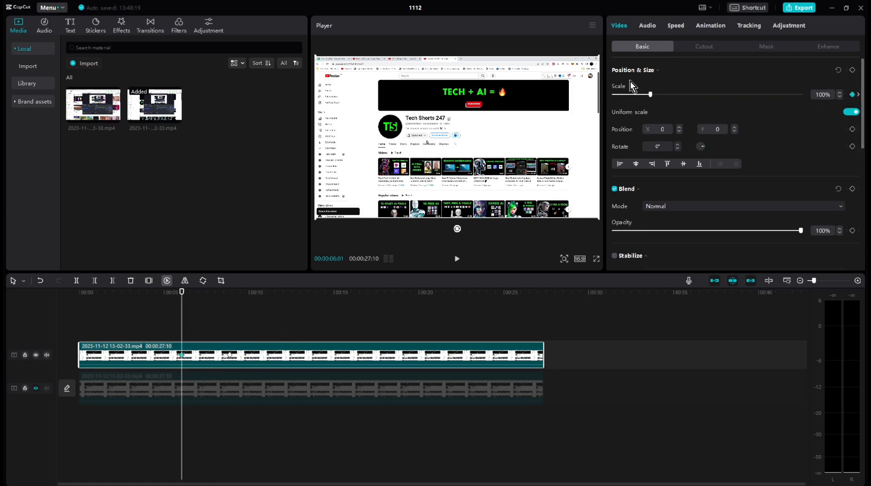
- Apply a Rectangle mask to the upper clip, about 747 × 420, centred near X -256, Y -52 around the channel header
{"action": "left_click", "coordinate": [766, 50]}
{"action": "left_click", "coordinate": [766, 96]}
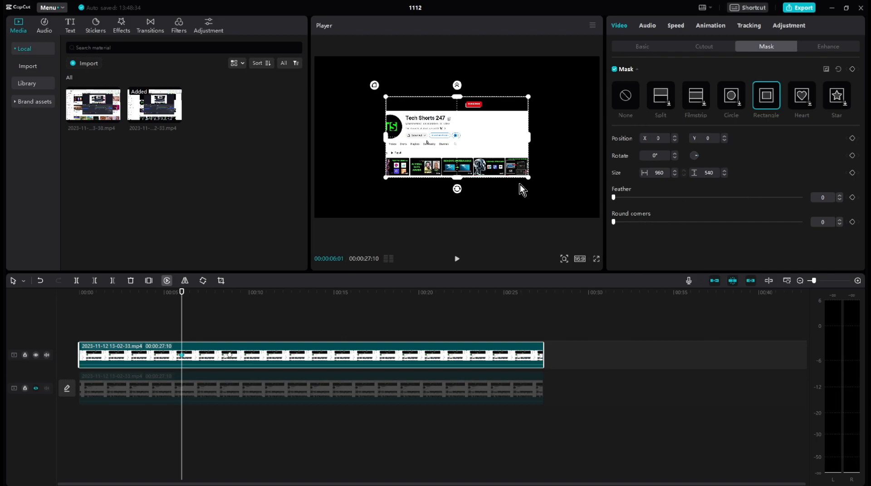
{"action": "mouse_move", "coordinate": [463, 148]}
{"action": "left_mouse_down"}
{"action": "mouse_move", "coordinate": [482, 144]}
{"action": "mouse_move", "coordinate": [468, 166]}
{"action": "mouse_move", "coordinate": [457, 168]}
{"action": "mouse_move", "coordinate": [449, 153]}
{"action": "left_mouse_up"}
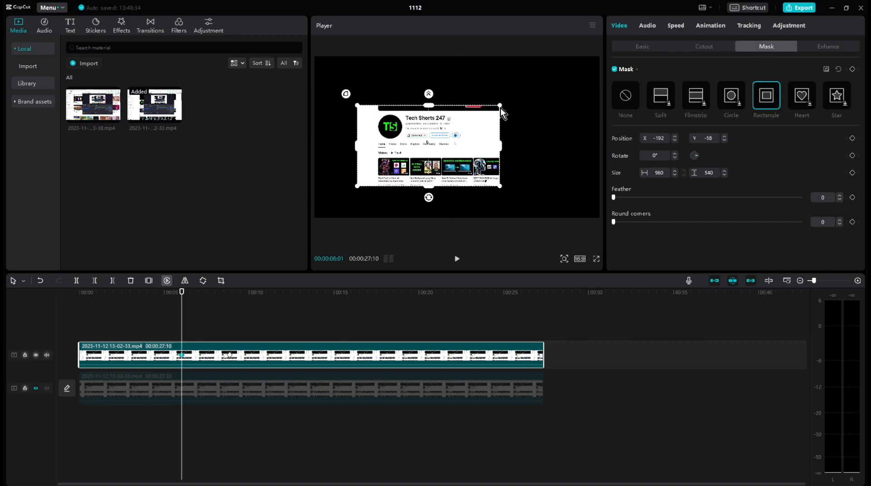
{"action": "left_click_drag", "start_coordinate": [499, 105], "coordinate": [460, 135]}
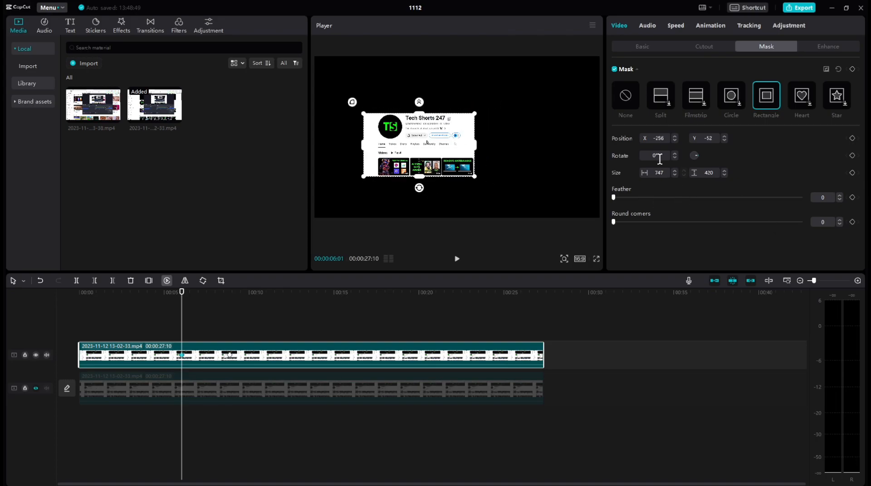
- At the upper clip's 00:00:08:26 keyframe, enlarge the scale to about 183% and move the clip to about X 438, Y 259
{"action": "left_click", "coordinate": [647, 47]}
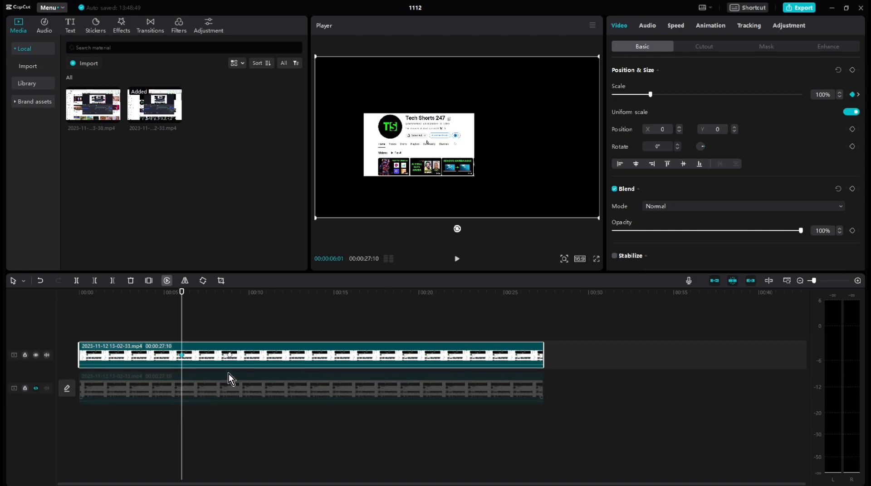
{"action": "left_click", "coordinate": [229, 355]}
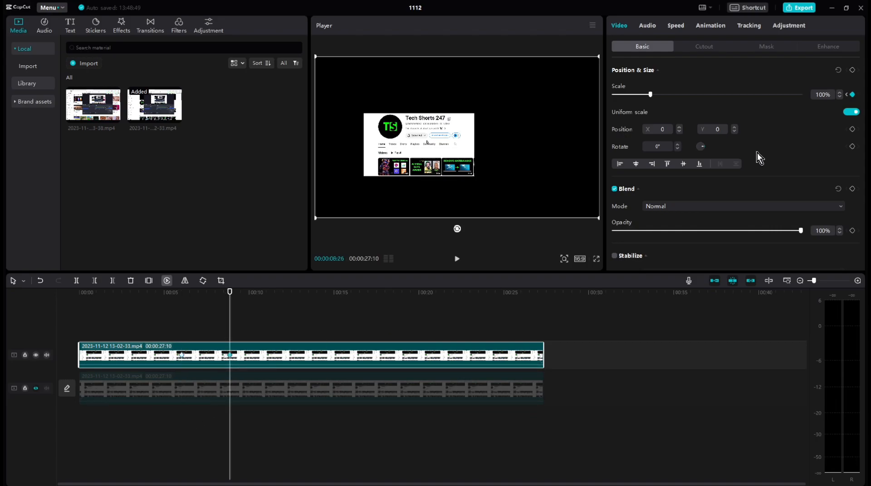
{"action": "left_click_drag", "start_coordinate": [650, 95], "coordinate": [682, 94]}
{"action": "left_click_drag", "start_coordinate": [406, 152], "coordinate": [438, 132]}
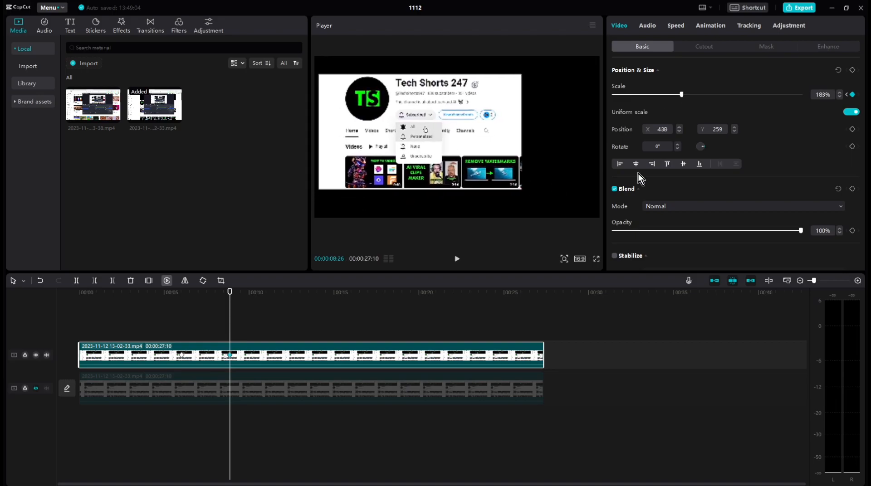
- Show the lower video track again and add a scale keyframe to the upper clip at 00:00:04:17
{"action": "left_click", "coordinate": [199, 399]}
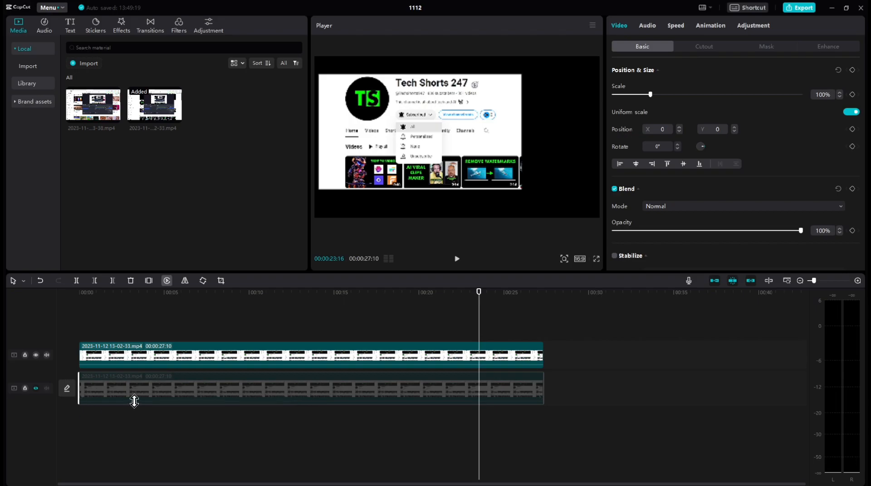
{"action": "left_click", "coordinate": [37, 388]}
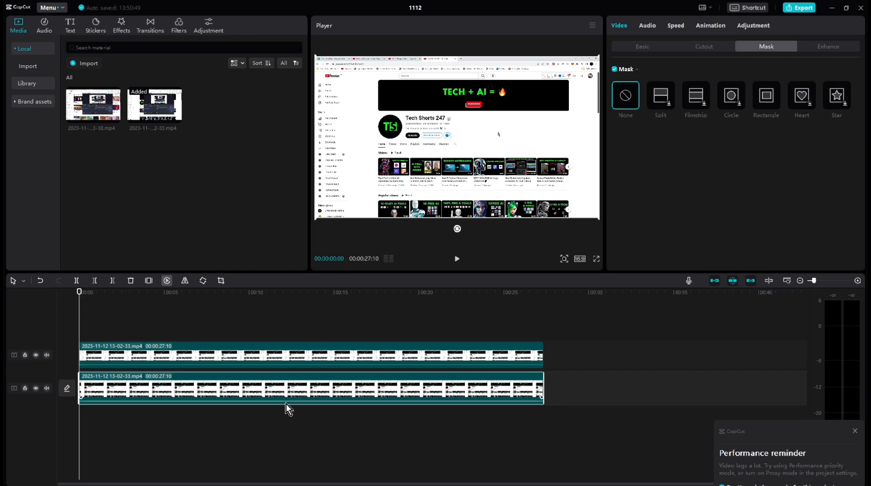
{"action": "left_click", "coordinate": [237, 348]}
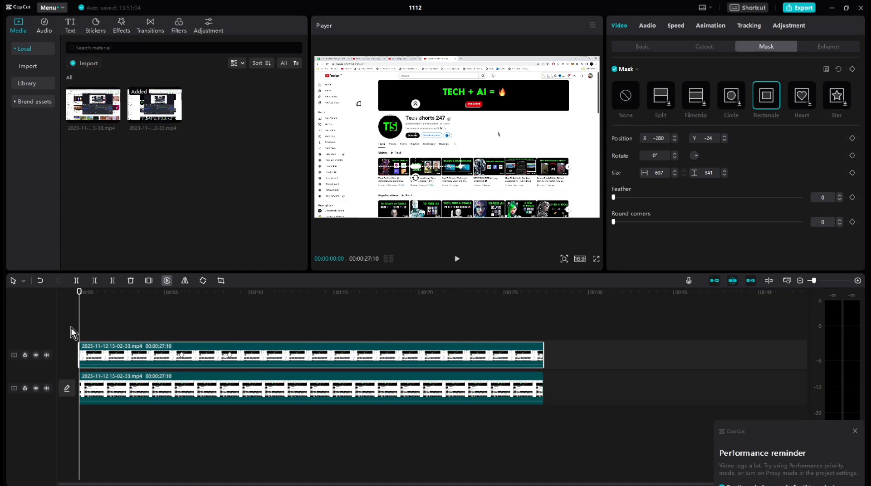
{"action": "left_click_drag", "start_coordinate": [80, 293], "coordinate": [157, 295]}
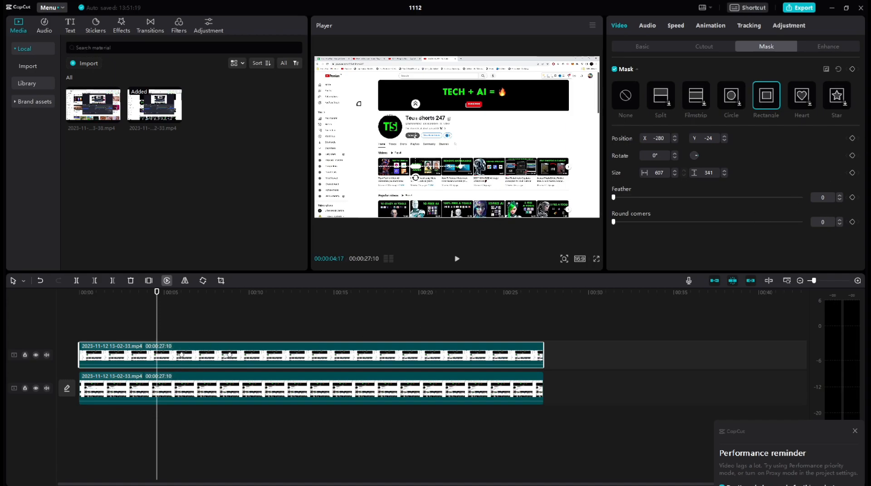
{"action": "left_click", "coordinate": [642, 47]}
{"action": "left_click", "coordinate": [852, 95]}
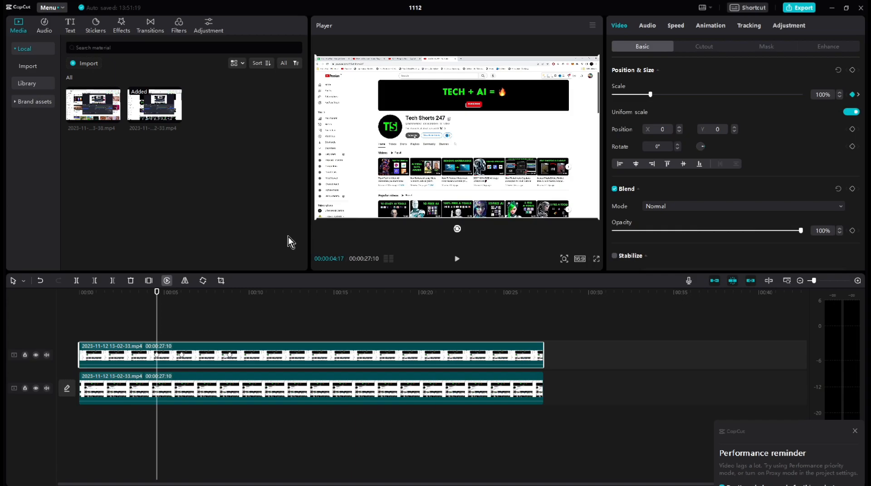
- Increase the upper clip's scale at its 00:00:06:01 keyframe
{"action": "key", "text": "Right"}
{"action": "key", "text": "Right"}
{"action": "key", "text": "Right"}
{"action": "key", "text": "Right"}
{"action": "key", "text": "Right"}
{"action": "key", "text": "Right"}
{"action": "key", "text": "Right"}
{"action": "key", "text": "Right"}
{"action": "key", "text": "Right"}
{"action": "key", "text": "Right"}
{"action": "key", "text": "Right"}
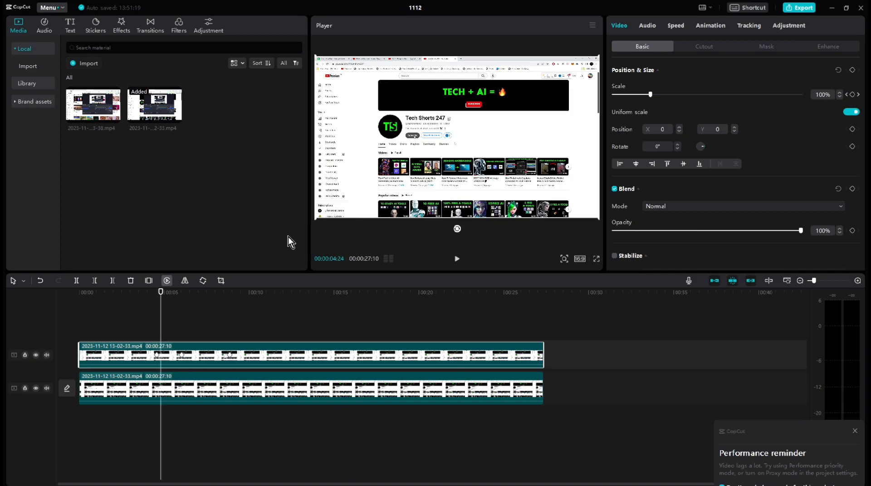
{"action": "key", "text": "Right"}
{"action": "key", "text": "Right"}
{"action": "key", "text": "Right"}
{"action": "key", "text": "Right"}
{"action": "key", "text": "Right"}
{"action": "key", "text": "Right"}
{"action": "key", "text": "Right"}
{"action": "key", "text": "Right"}
{"action": "key", "text": "Right"}
{"action": "key", "text": "Right"}
{"action": "key", "text": "Right"}
{"action": "key", "text": "Right"}
{"action": "key", "text": "Right"}
{"action": "key", "text": "Right"}
{"action": "key", "text": "Right"}
{"action": "key", "text": "Right"}
{"action": "key", "text": "Right"}
{"action": "key", "text": "Right"}
{"action": "key", "text": "Right"}
{"action": "key", "text": "Right"}
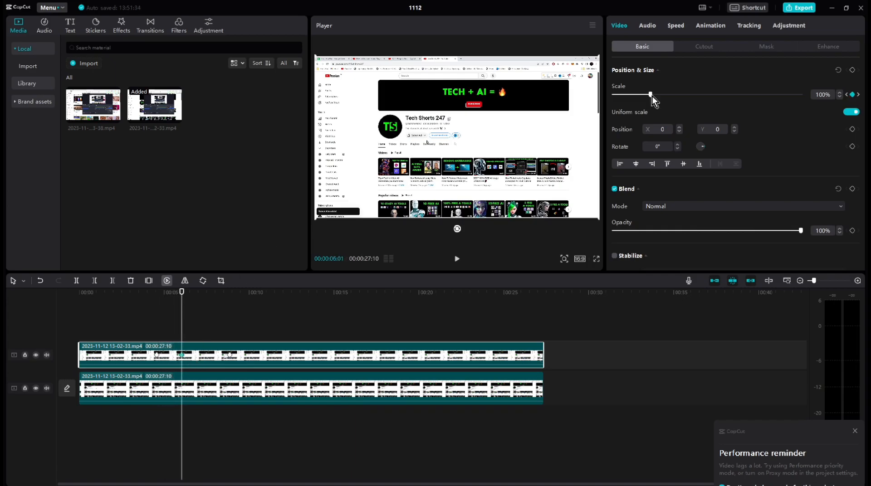
{"action": "left_click_drag", "start_coordinate": [651, 95], "coordinate": [677, 95]}
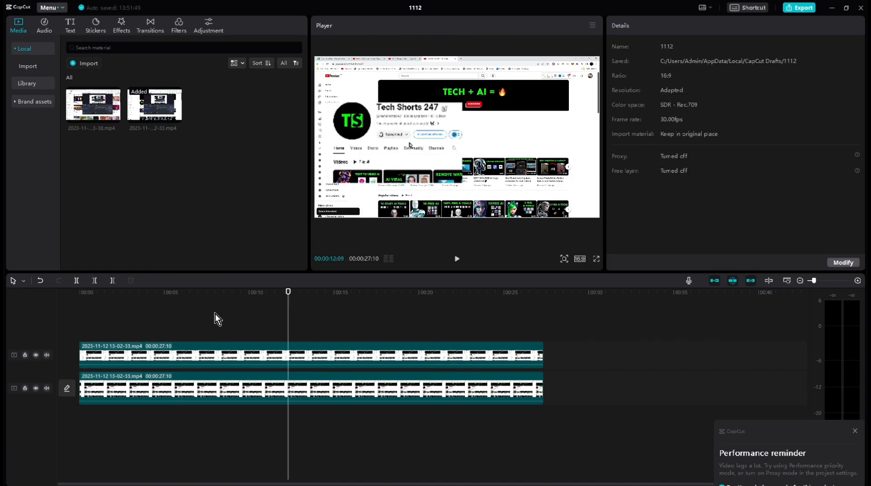
- Move the playhead back to 00:00:11:03 and select the upper clip
{"action": "left_click_drag", "start_coordinate": [290, 297], "coordinate": [268, 308]}
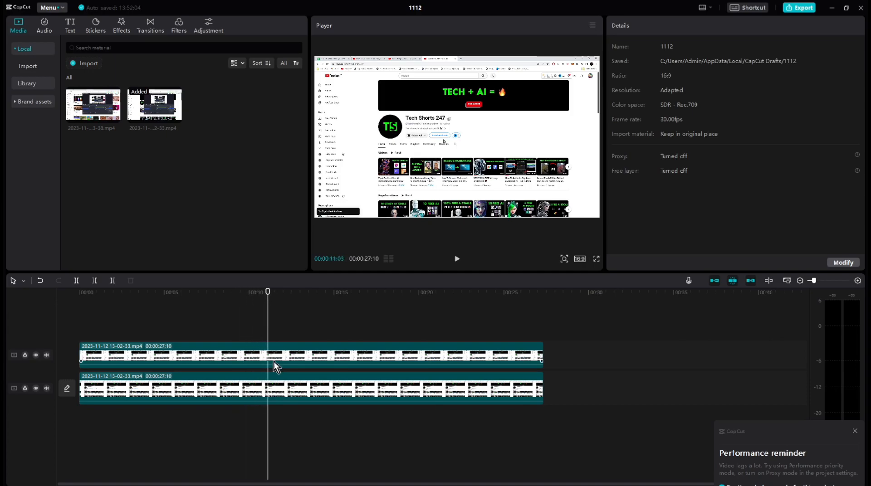
{"action": "left_click", "coordinate": [274, 358]}
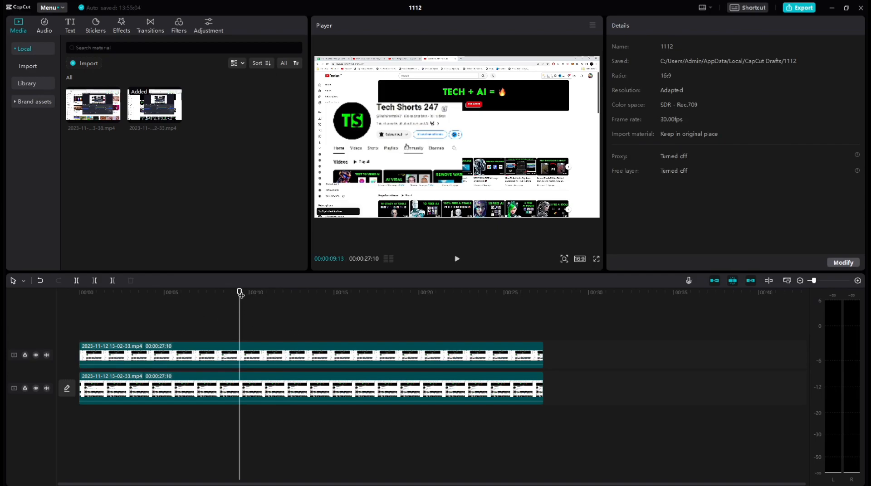
- Preview the magnifying effect from the start of the timeline
{"action": "left_click_drag", "start_coordinate": [240, 294], "coordinate": [45, 303]}
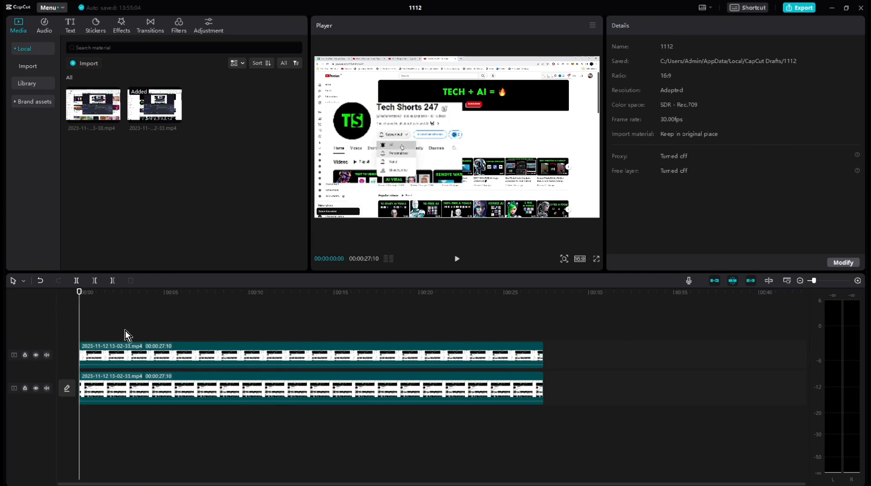
{"action": "left_click", "coordinate": [456, 259]}
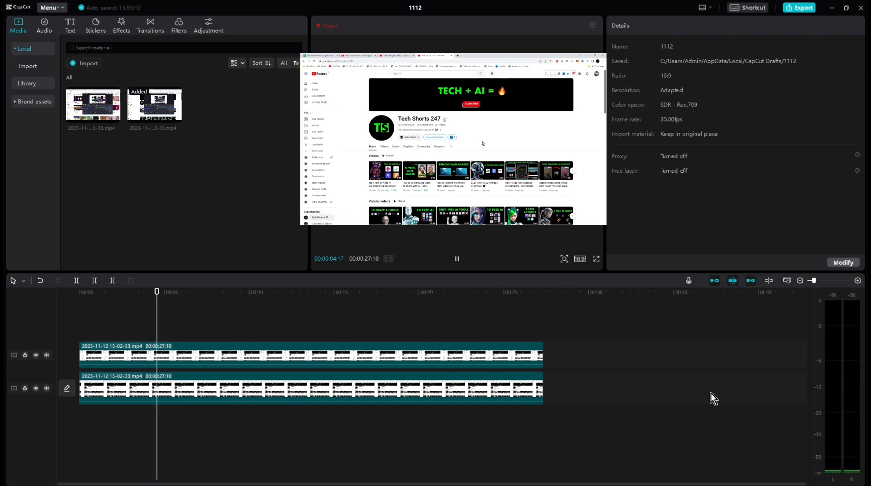
- Add an opacity keyframe to the lower clip at 00:00:04:17, aligned with the upper clip's first scale keyframe
{"action": "left_click", "coordinate": [151, 352]}
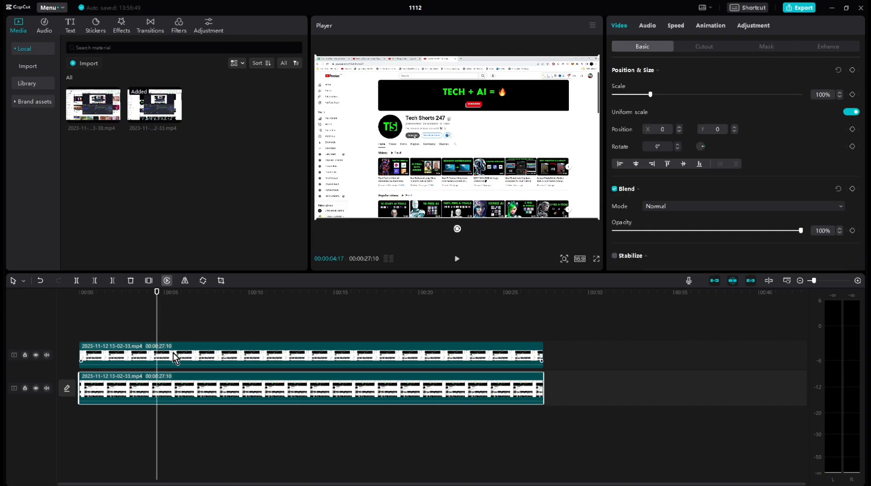
{"action": "left_click", "coordinate": [173, 353]}
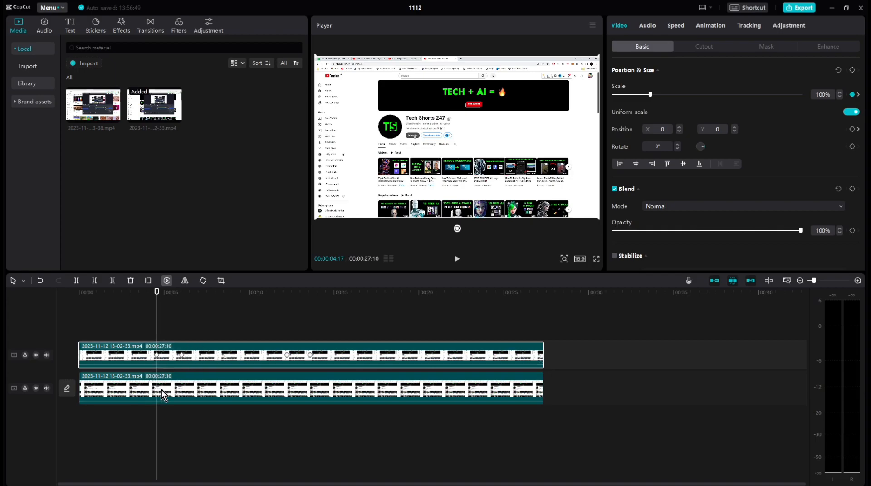
{"action": "left_click", "coordinate": [168, 379]}
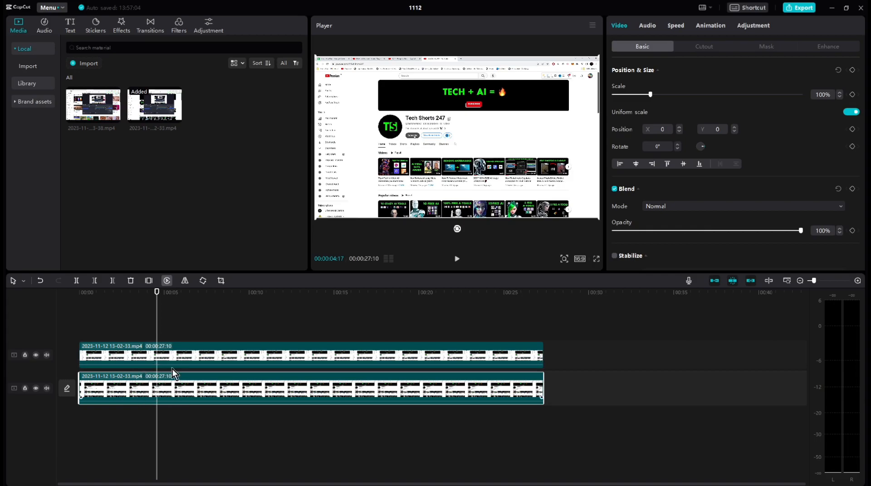
{"action": "left_click", "coordinate": [165, 355]}
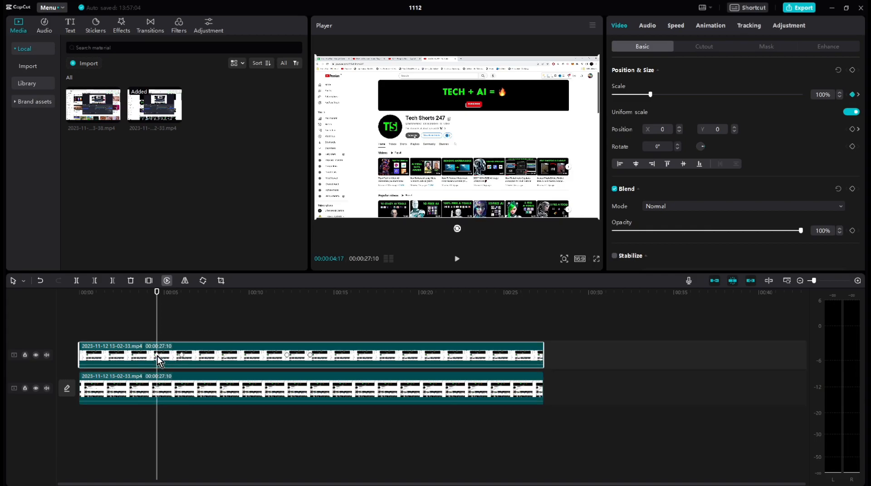
{"action": "left_click", "coordinate": [173, 381]}
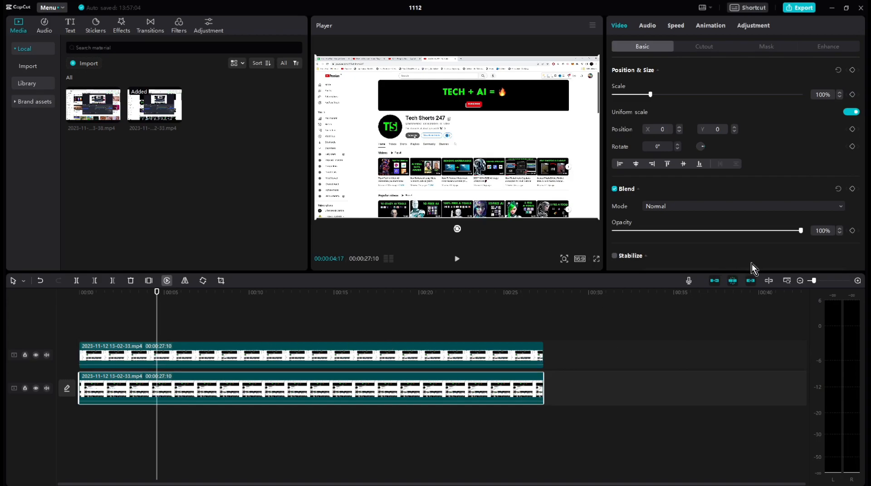
{"action": "left_click", "coordinate": [852, 231]}
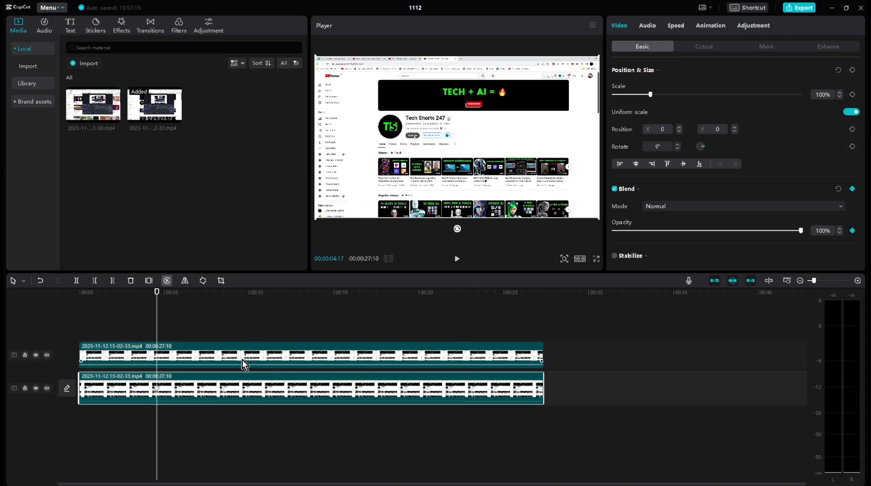
- Add an opacity keyframe to the lower clip at 00:00:12:07, aligned with the upper clip's scale keyframe there
{"action": "left_click", "coordinate": [187, 353]}
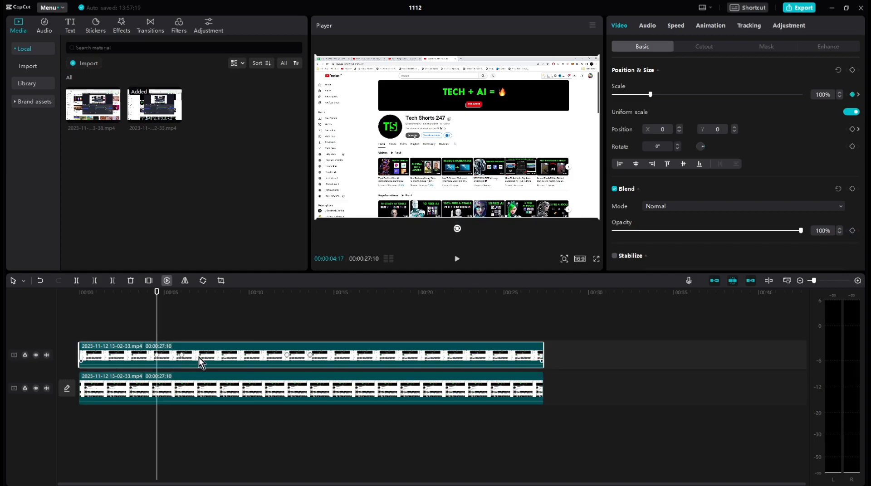
{"action": "left_click", "coordinate": [286, 355]}
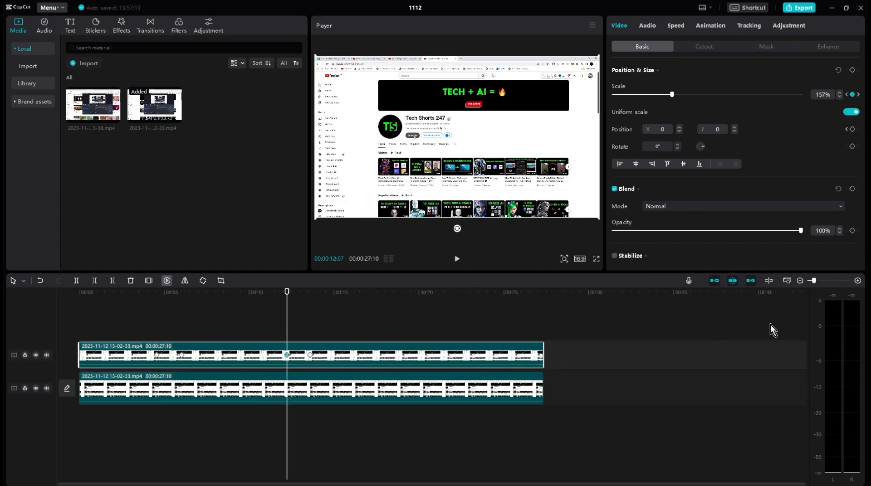
{"action": "left_click", "coordinate": [347, 392]}
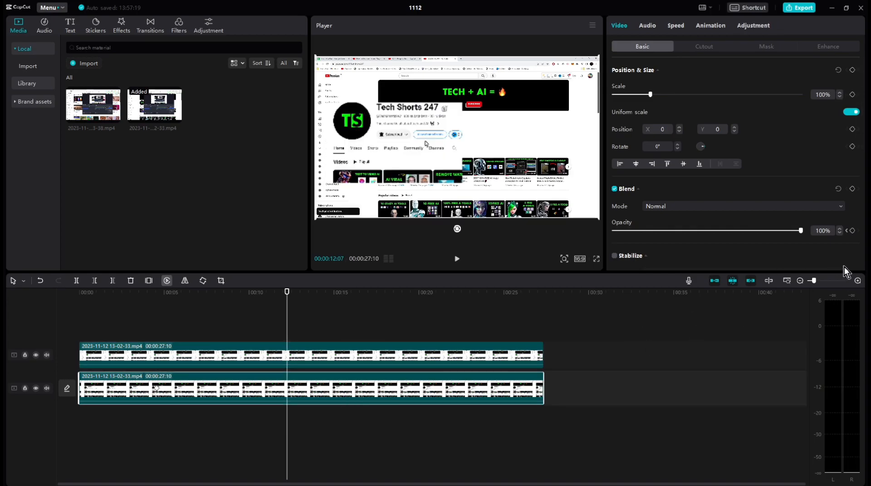
{"action": "left_click", "coordinate": [852, 230]}
- Reduce the lower clip's opacity to 58% at its 00:00:04:17 keyframe, and go to its 00:00:12:07 keyframe
{"action": "key", "text": "Up"}
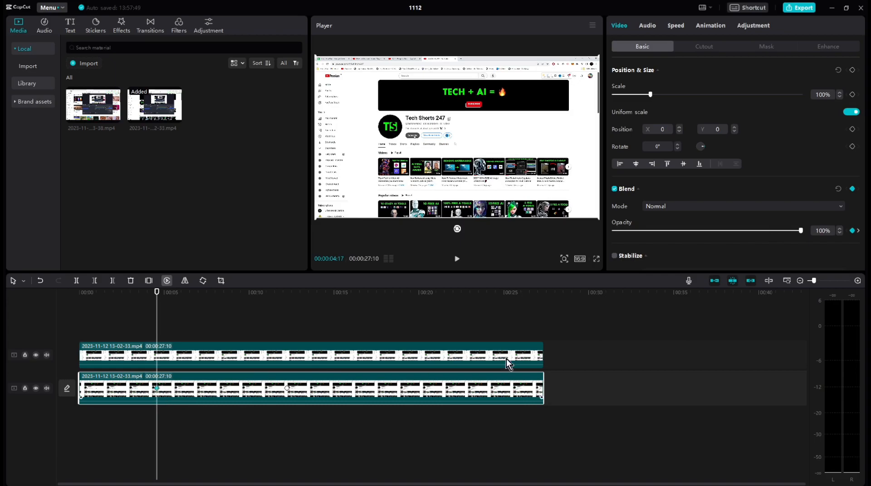
{"action": "left_click_drag", "start_coordinate": [800, 232], "coordinate": [723, 236]}
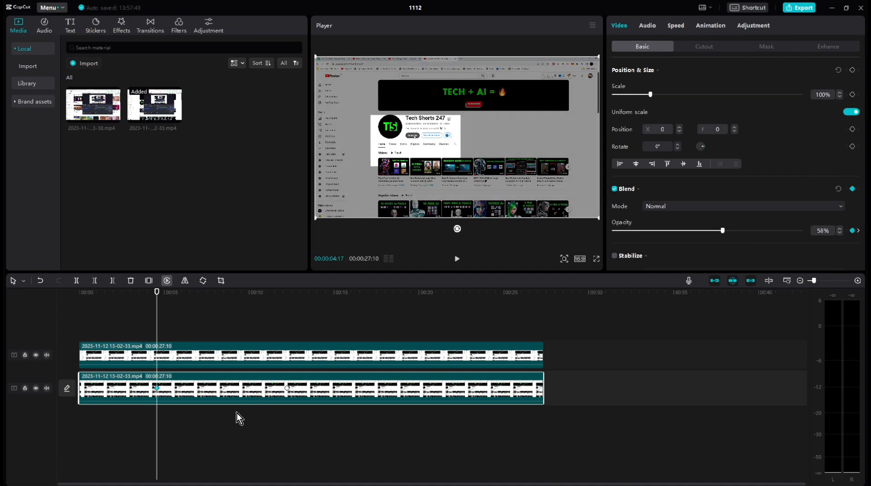
{"action": "left_click", "coordinate": [286, 388]}
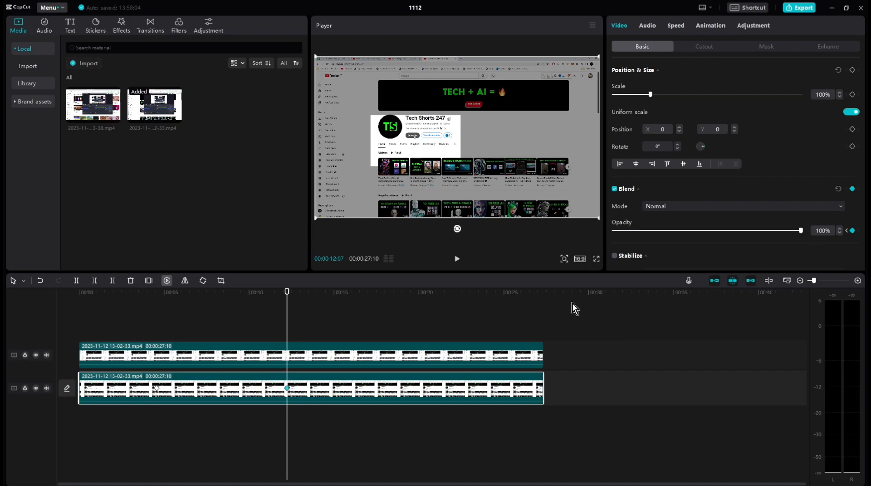
- Deselect the clip and preview the magnifying effect with the dimmed background from the timeline's start
{"action": "left_click", "coordinate": [595, 322]}
{"action": "key", "text": "Home"}
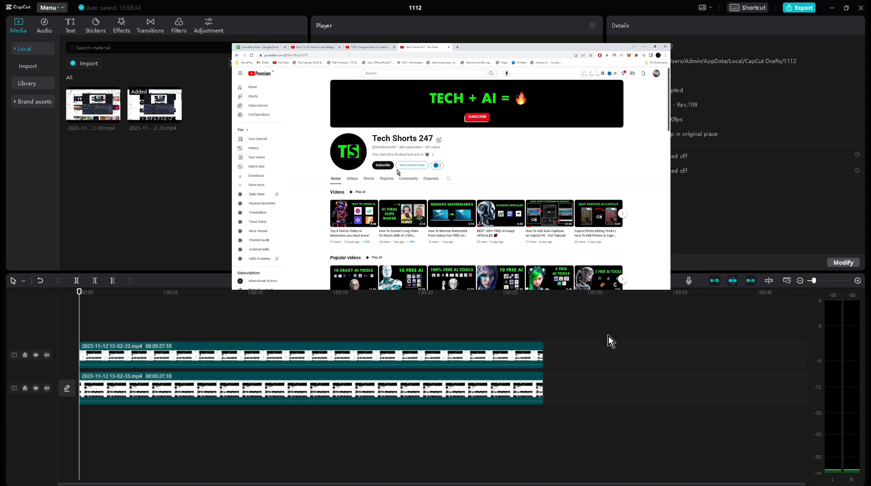
{"action": "key", "text": "space"}
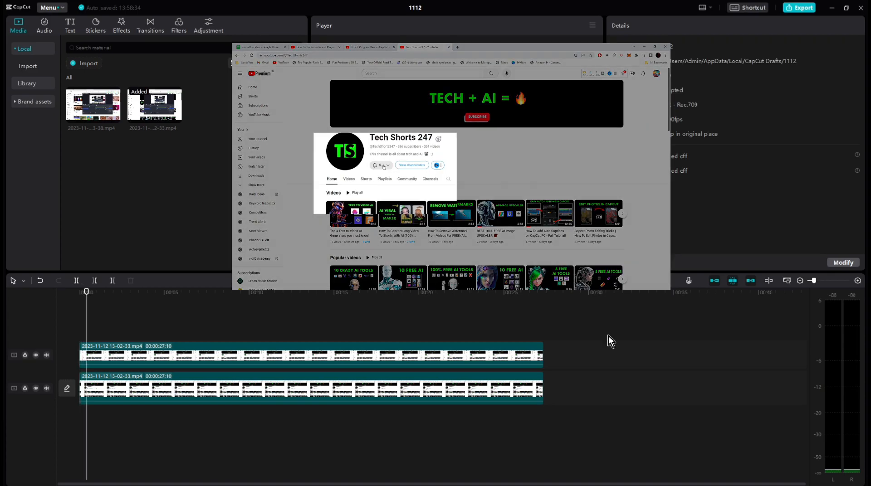